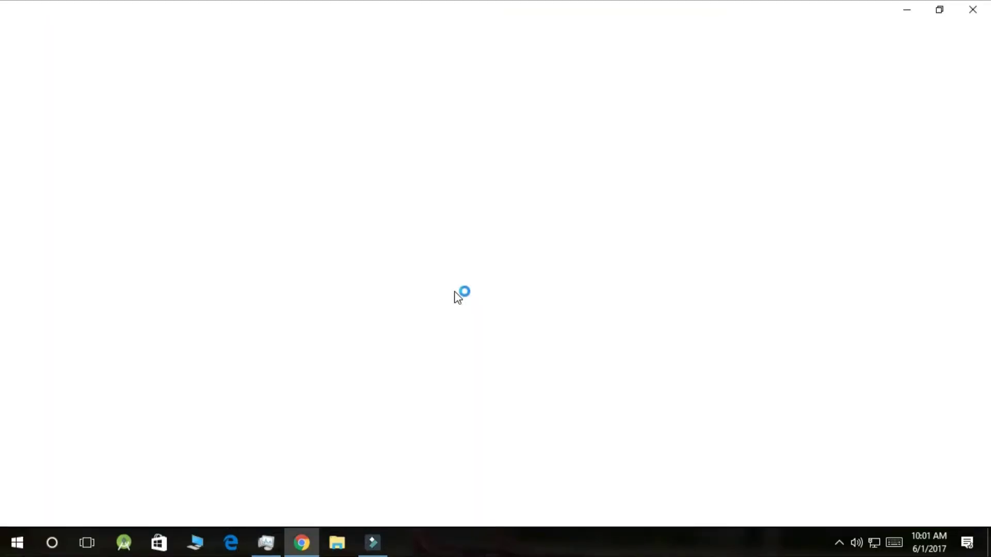
Step: In a fresh tab, search Google for the iBall Andi 4.5M Enigma Plus model name plus 'rom'
left_click(154, 11)
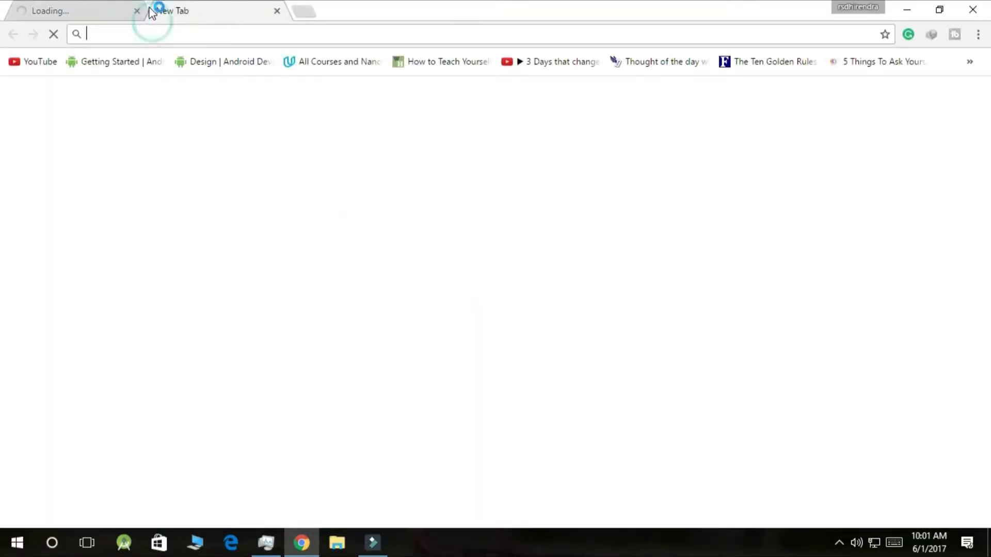
left_click(137, 11)
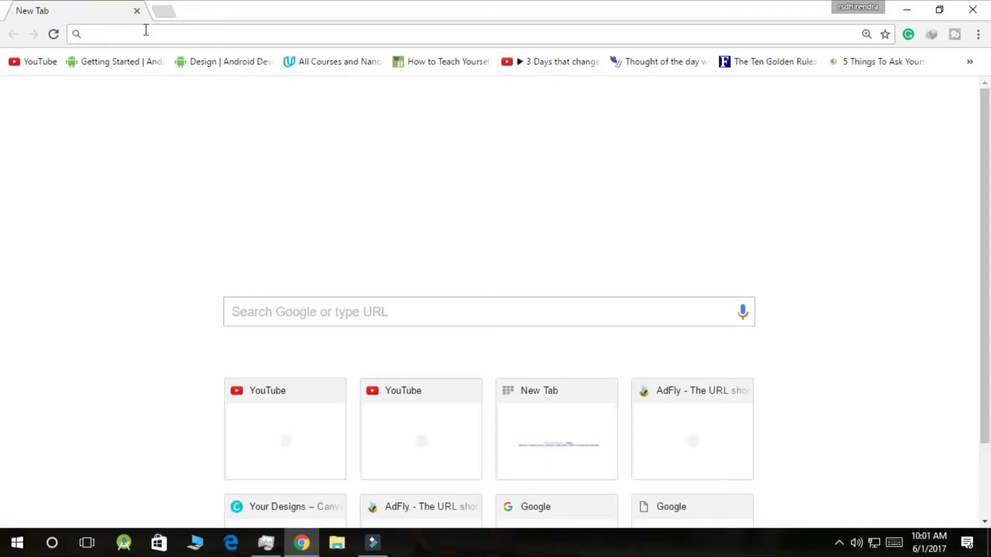
type("iball andi enigma 4.5m plus")
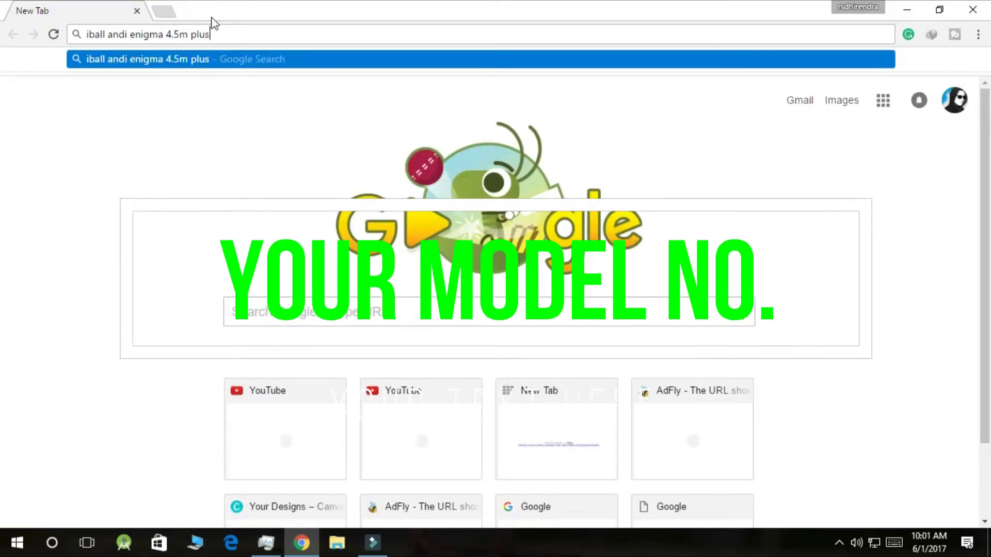
type("rom")
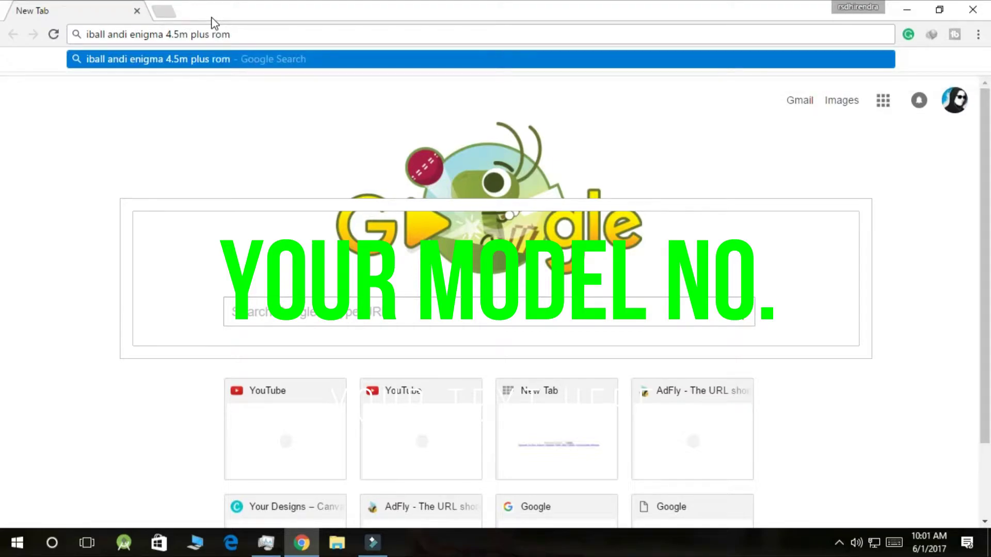
key("Return")
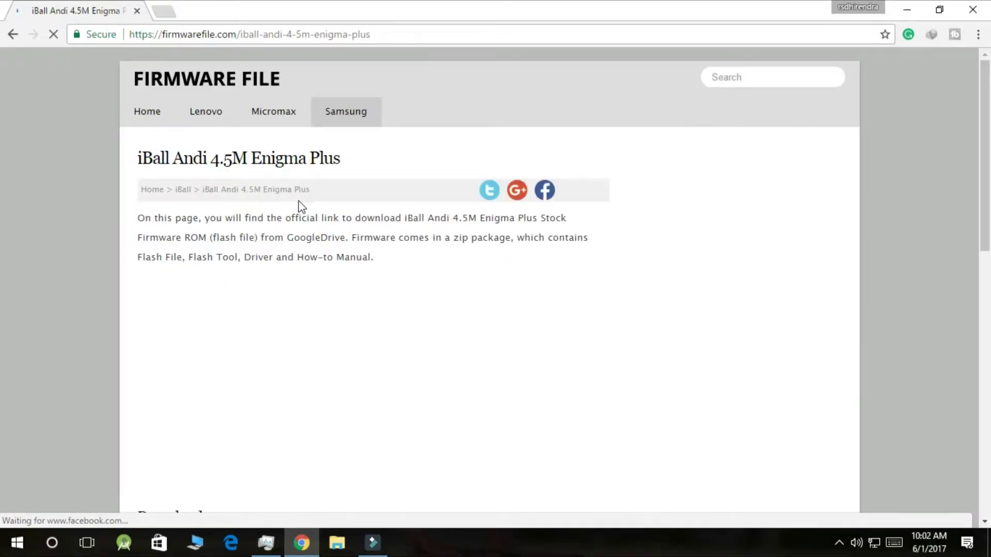
Step: Open the iBall Andi 4.5M Enigma+ Software V5.0 Drive download, then close the firmwarefile tab
scroll(2, 181, "down", 1)
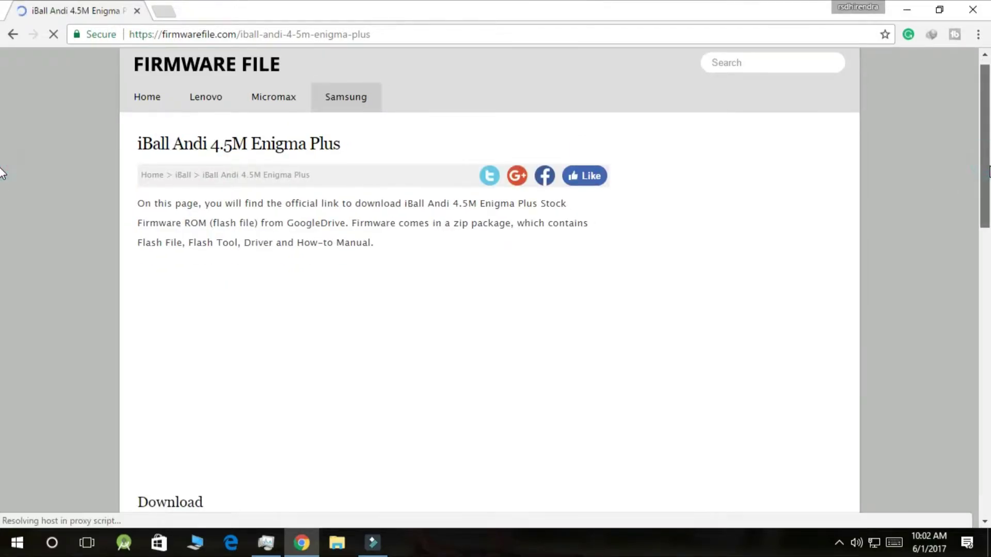
scroll(1, 196, "down", 3)
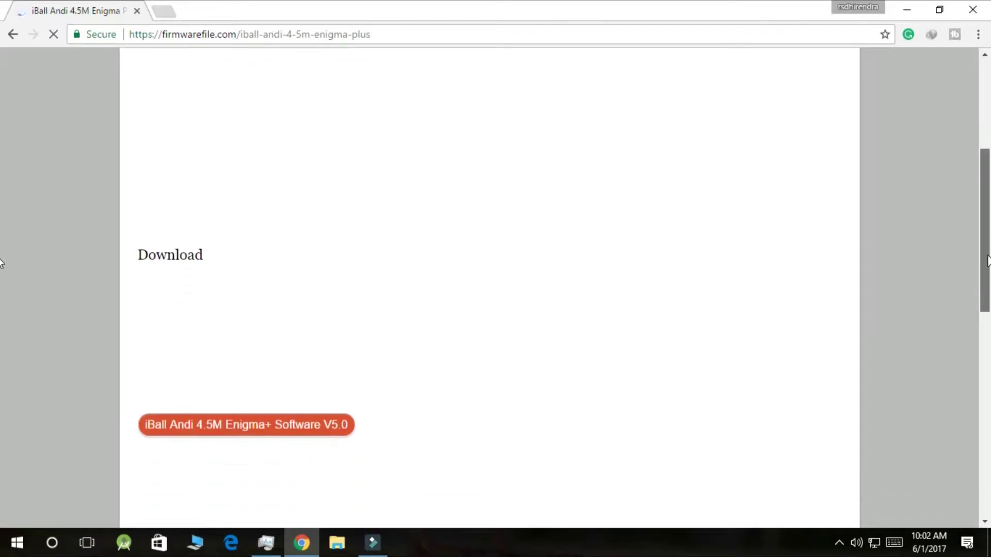
scroll(2, 113, "up", 4)
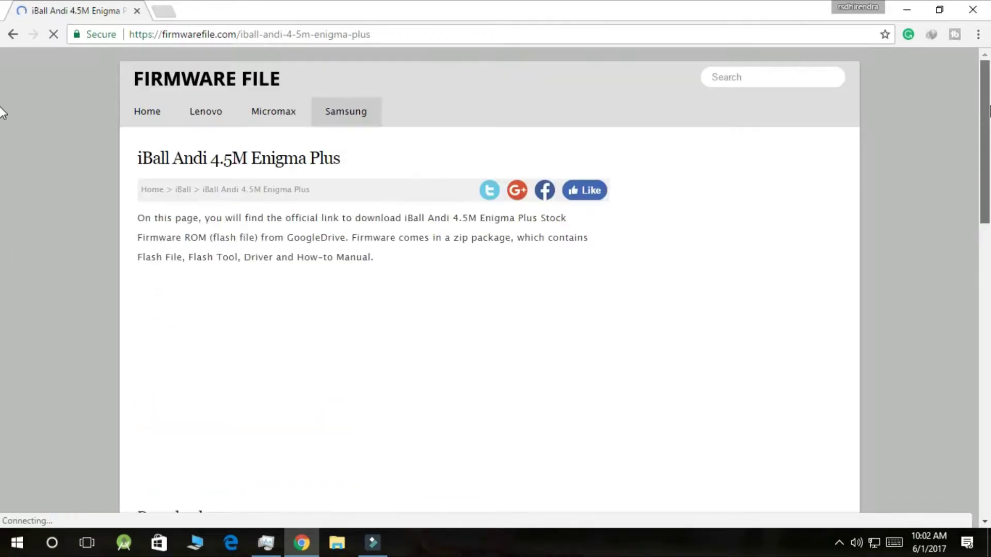
left_click_drag(983, 181, 982, 268)
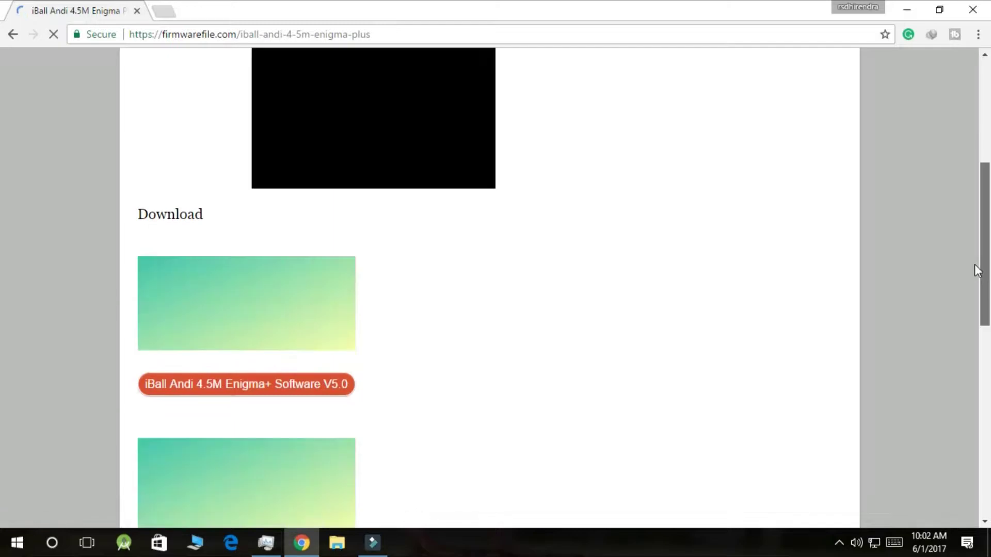
left_click(338, 384)
left_click(103, 12)
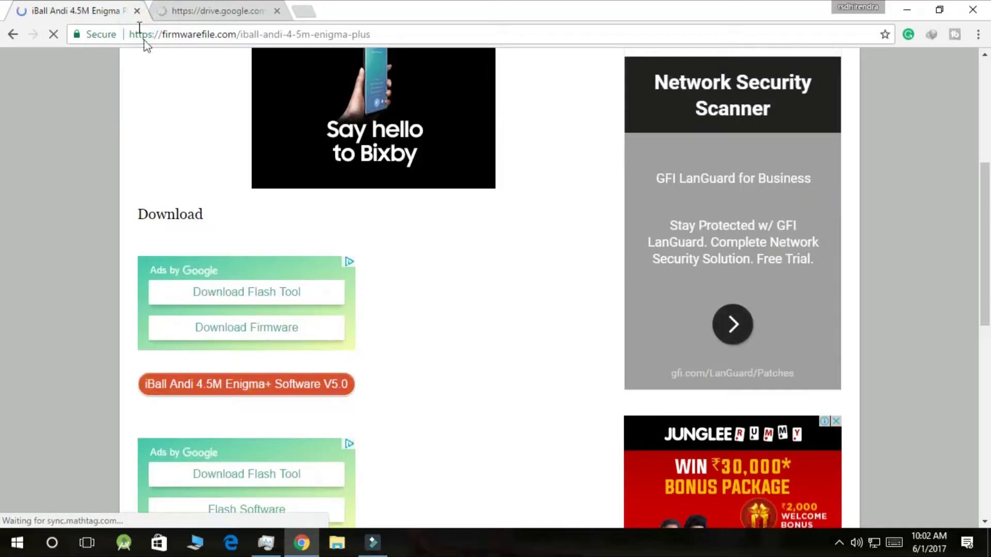
left_click(137, 12)
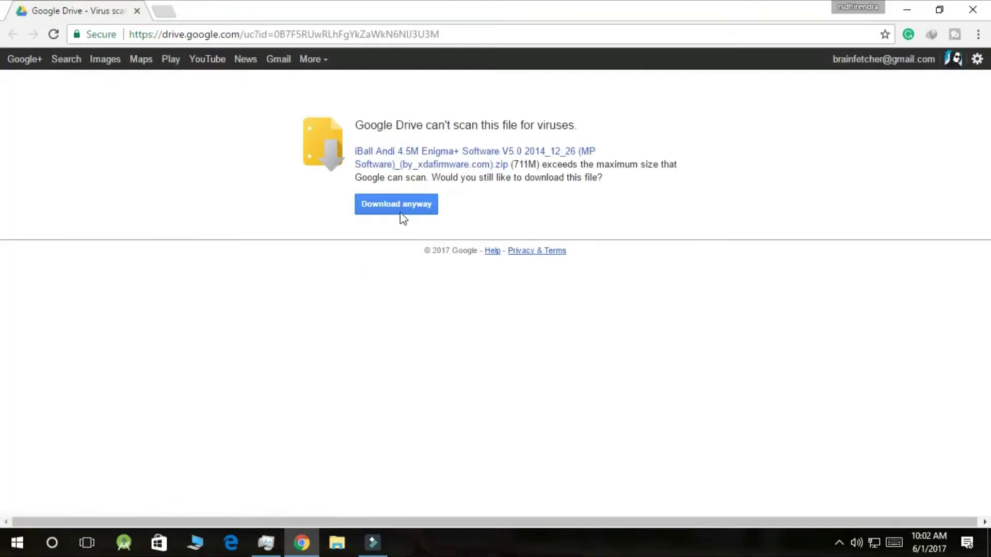
Step: Download the 711M zip anyway, start it in IDM, close Chrome and refresh the desktop
left_click(401, 209)
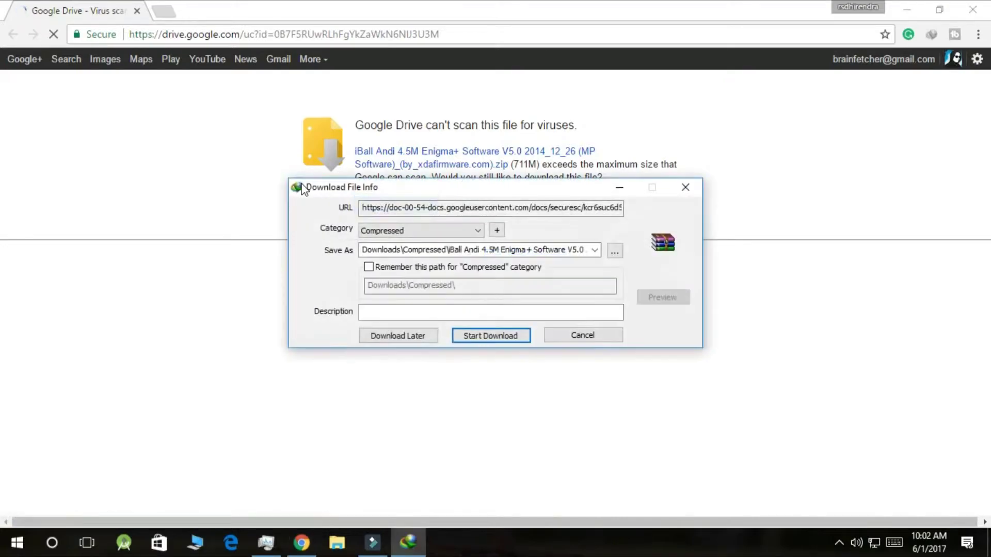
left_click(477, 337)
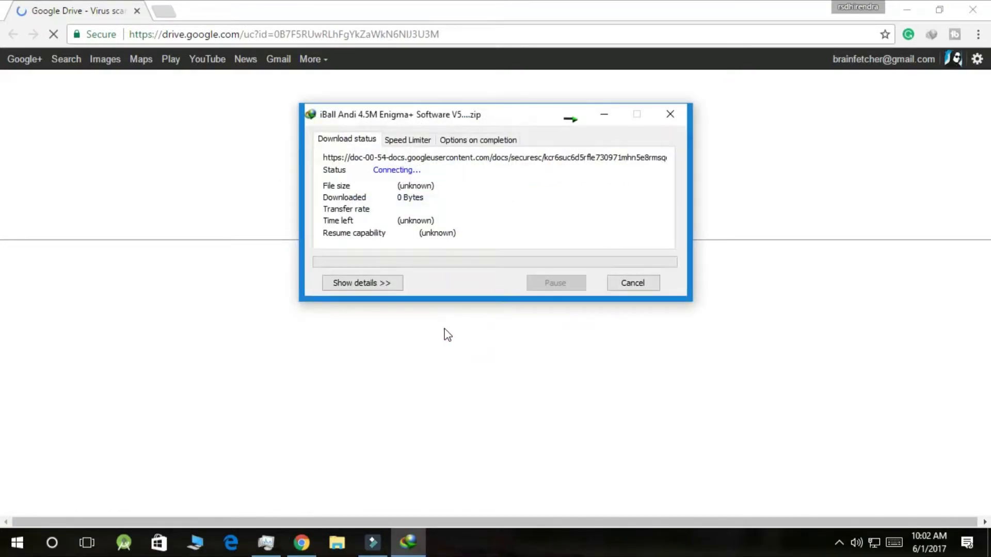
left_click(973, 10)
right_click(419, 75)
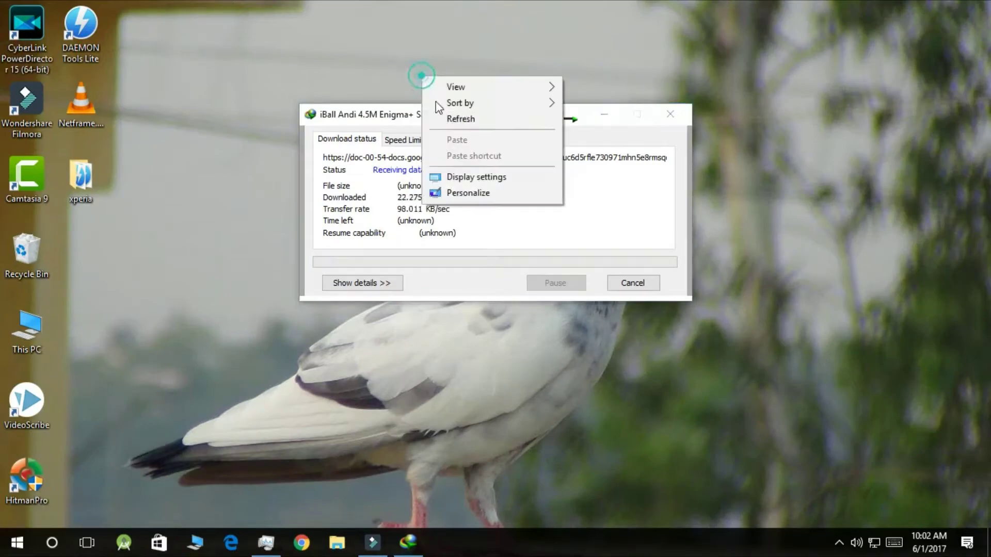
left_click(449, 121)
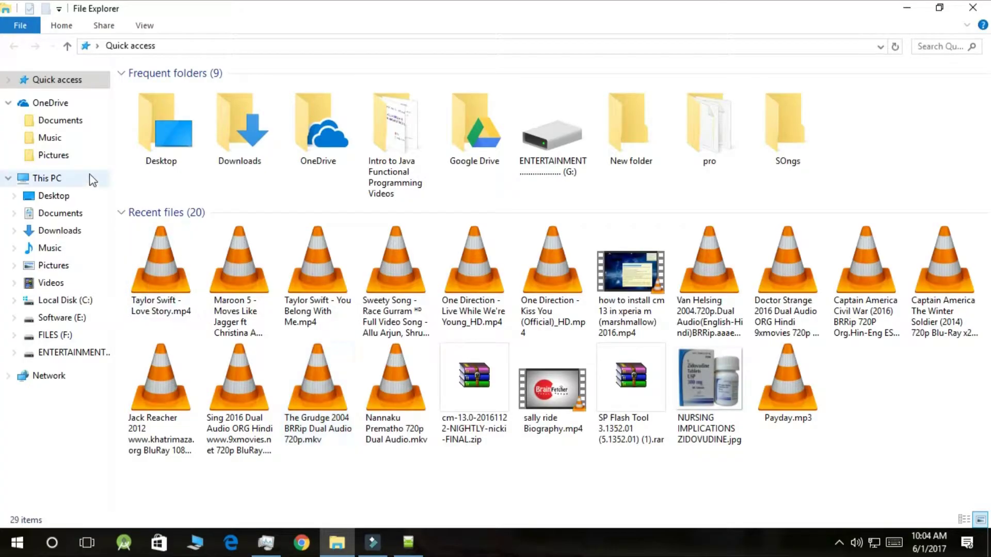
Step: Extract the iBall Andi 4.5M Enigma+ archive in Downloads\Compressed using WinRAR's Extract Here
left_click(87, 175)
double_click(581, 119)
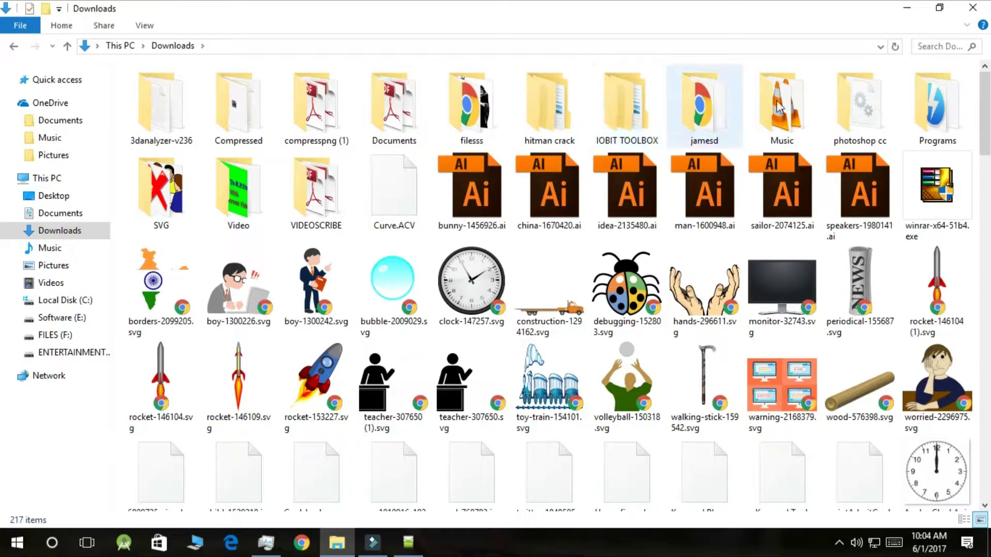
double_click(241, 108)
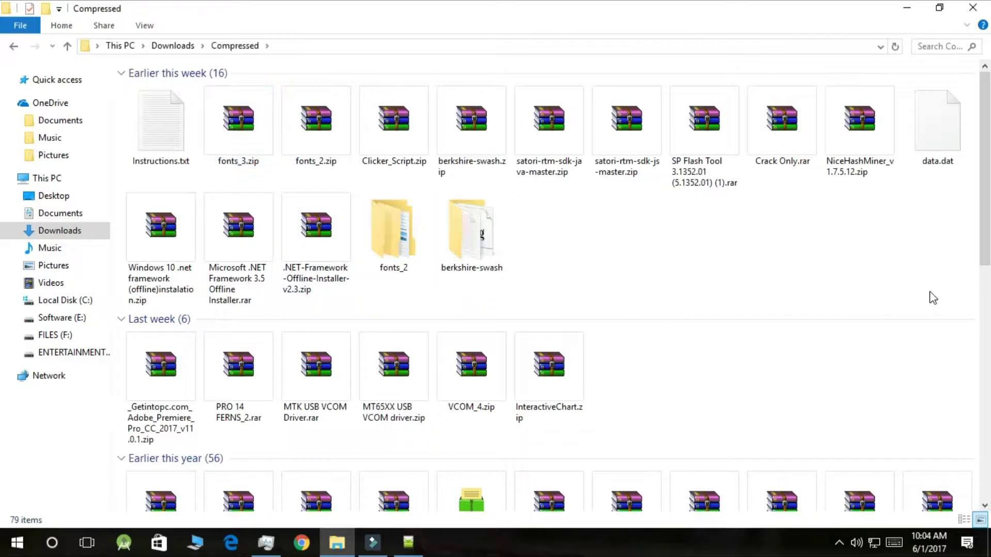
scroll(836, 196, "down", 5)
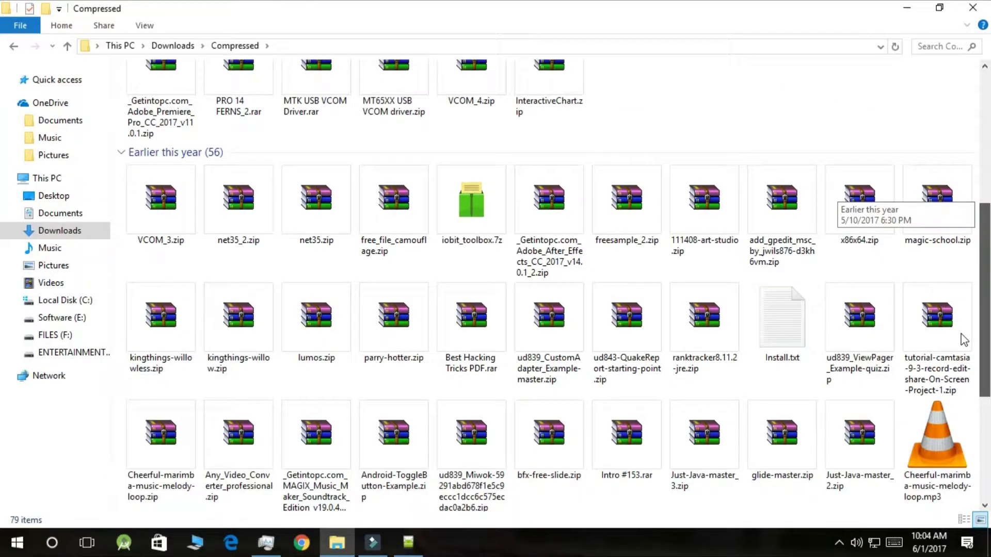
scroll(961, 339, "down", 4)
left_click(951, 356)
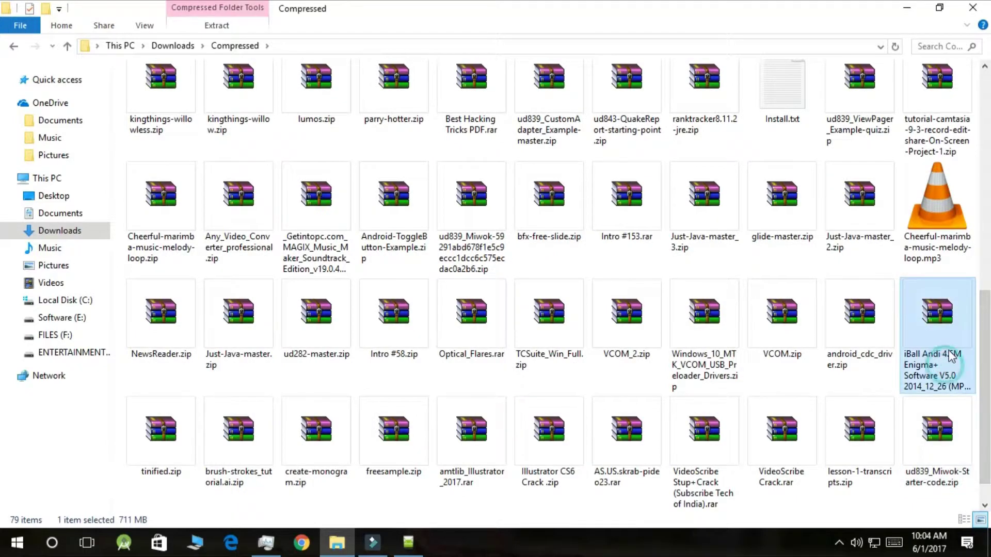
right_click(947, 355)
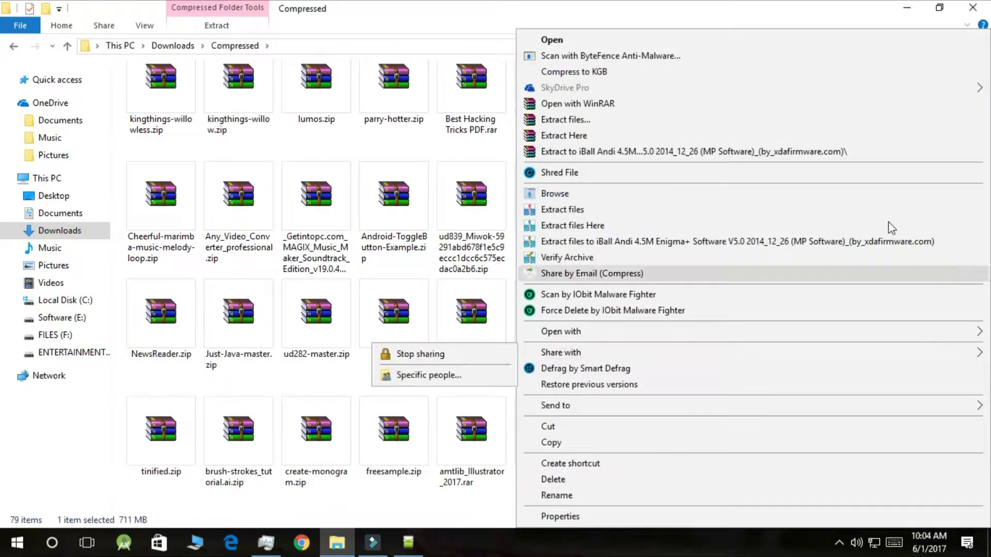
left_click(856, 133)
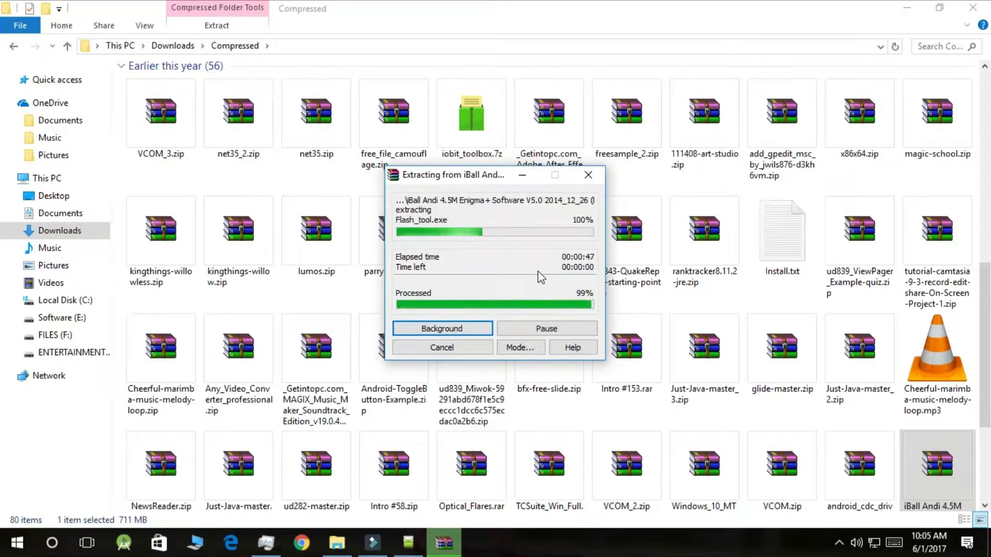
Step: Scroll to the end of Compressed and open the extracted iBall Andi firmware folder
scroll(538, 271, "down", 3)
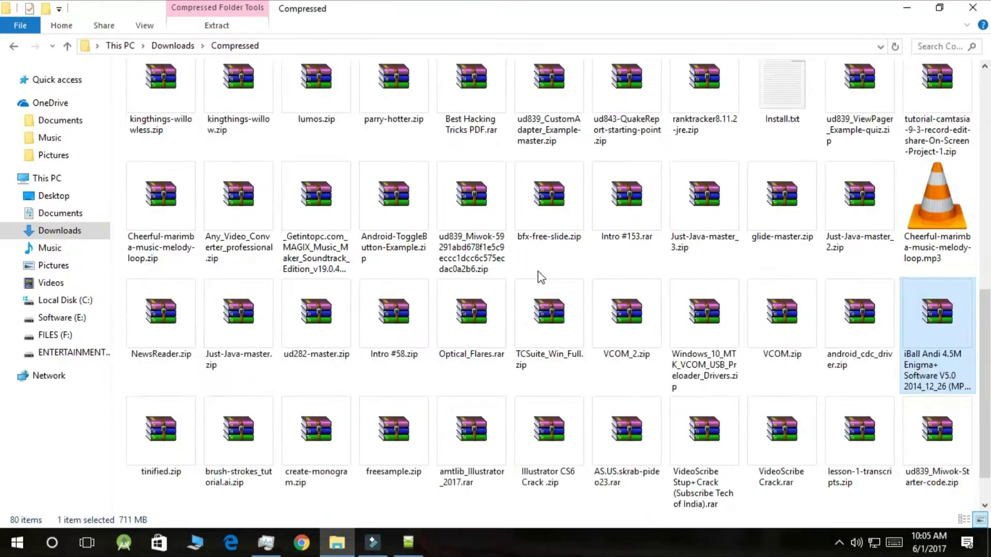
scroll(947, 348, "down", 3)
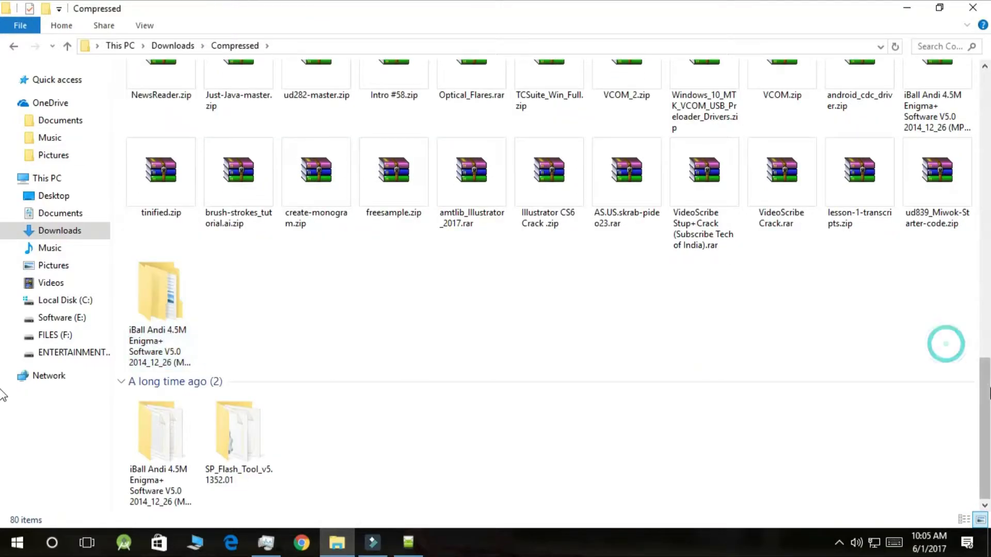
scroll(944, 343, "up", 10)
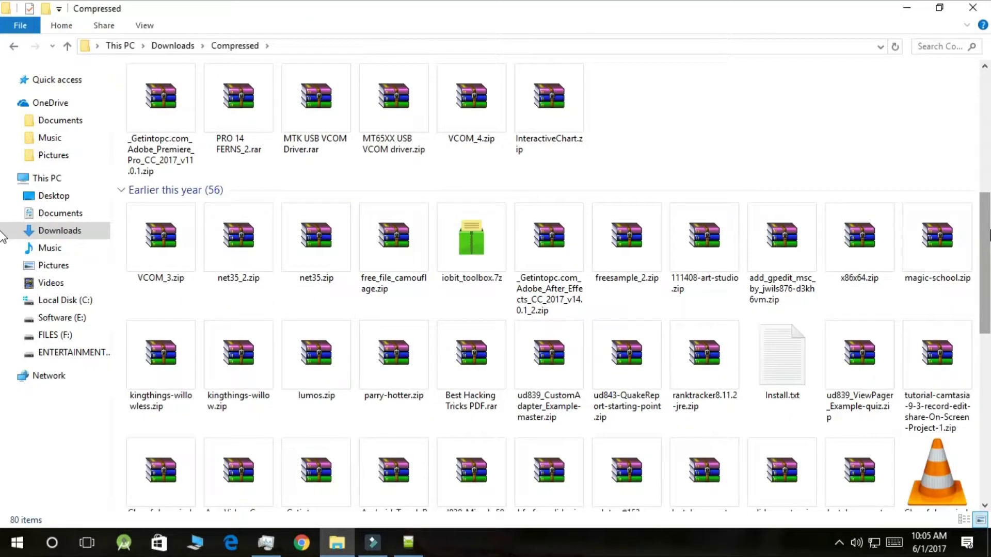
left_click_drag(989, 238, 979, 427)
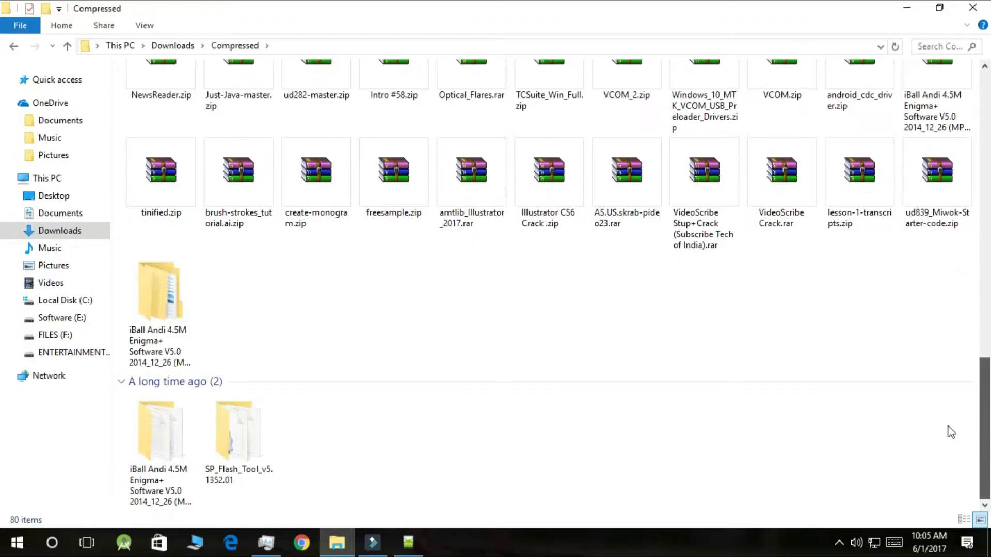
double_click(186, 436)
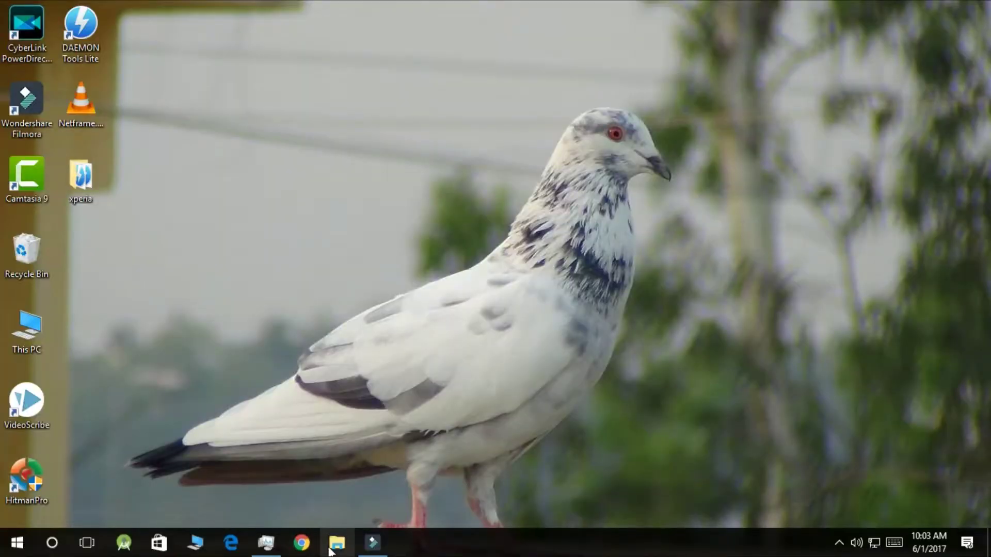
Step: Extract the SP Flash Tool .rar in Downloads\Compressed, replacing all existing files
left_click(331, 551)
left_click(82, 223)
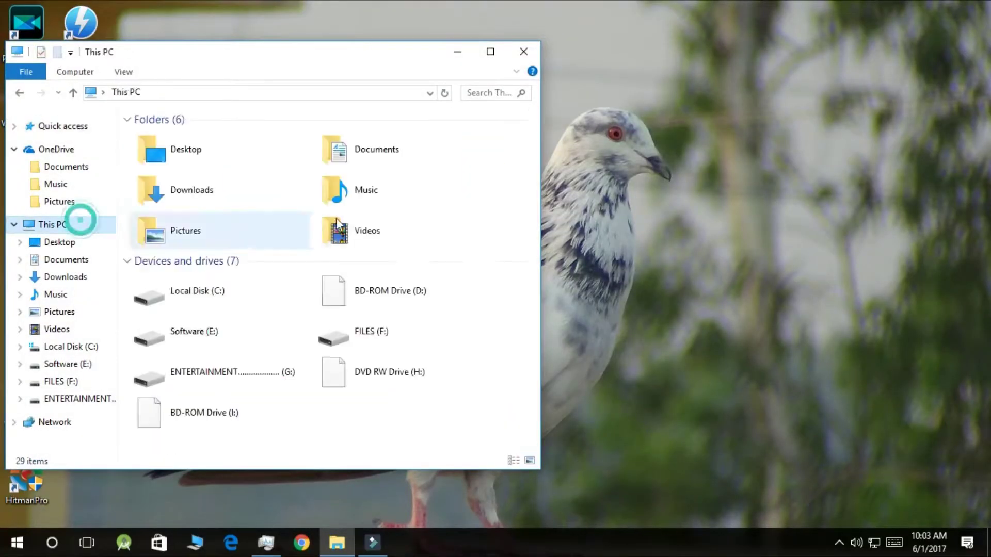
double_click(297, 182)
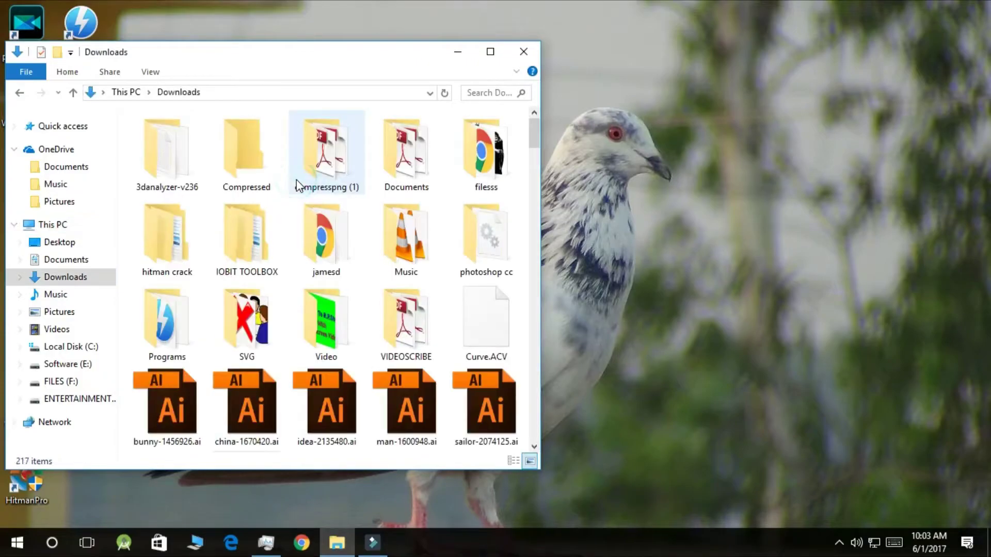
double_click(272, 190)
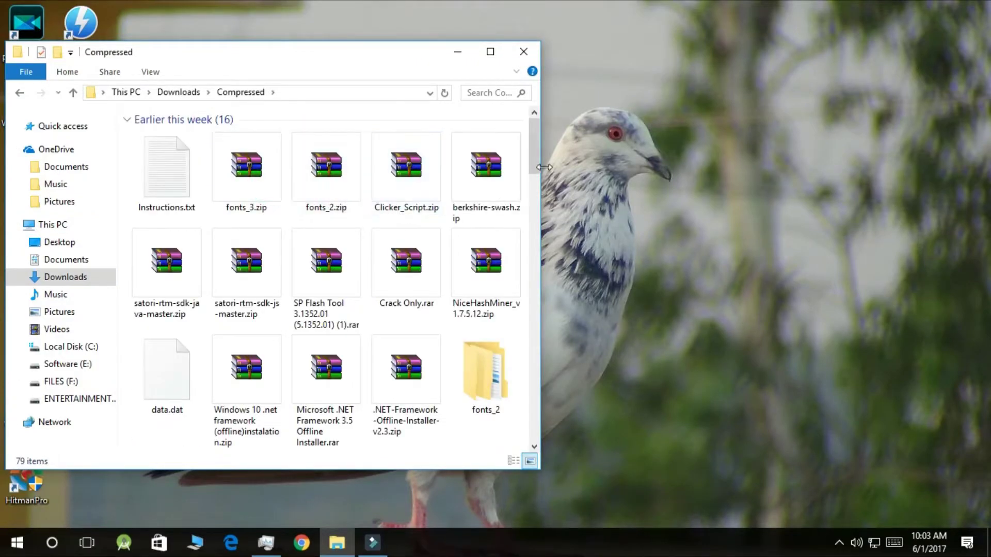
left_click(320, 271)
right_click(321, 271)
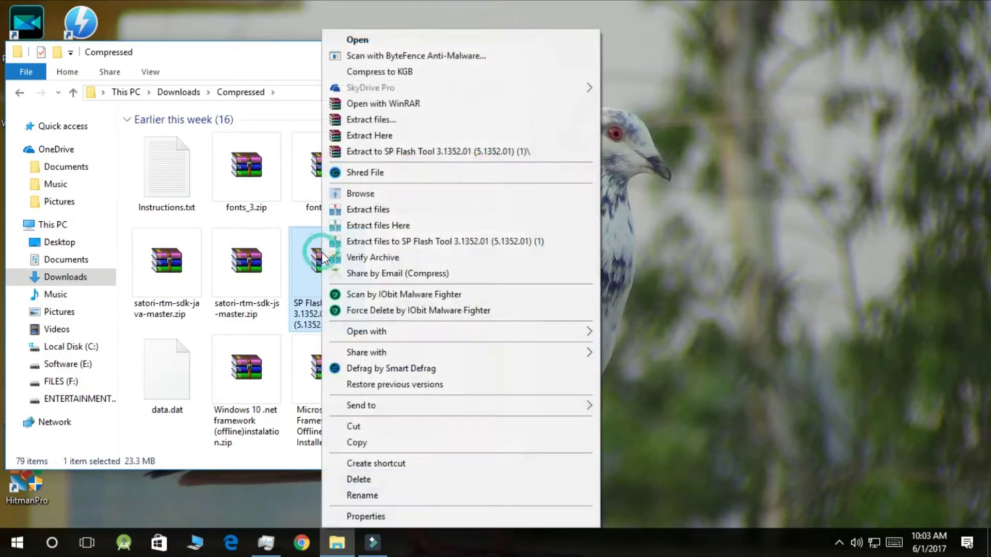
left_click(388, 137)
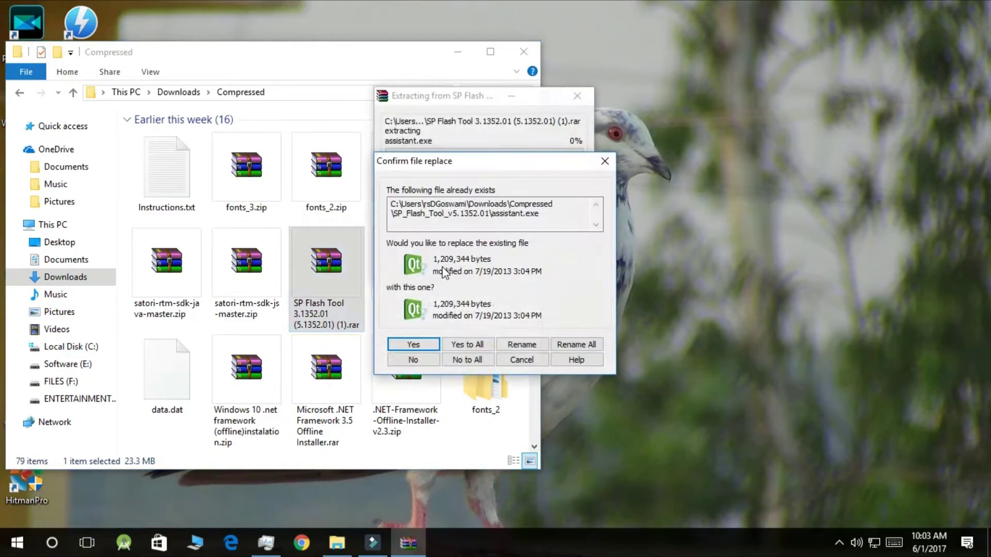
left_click(466, 343)
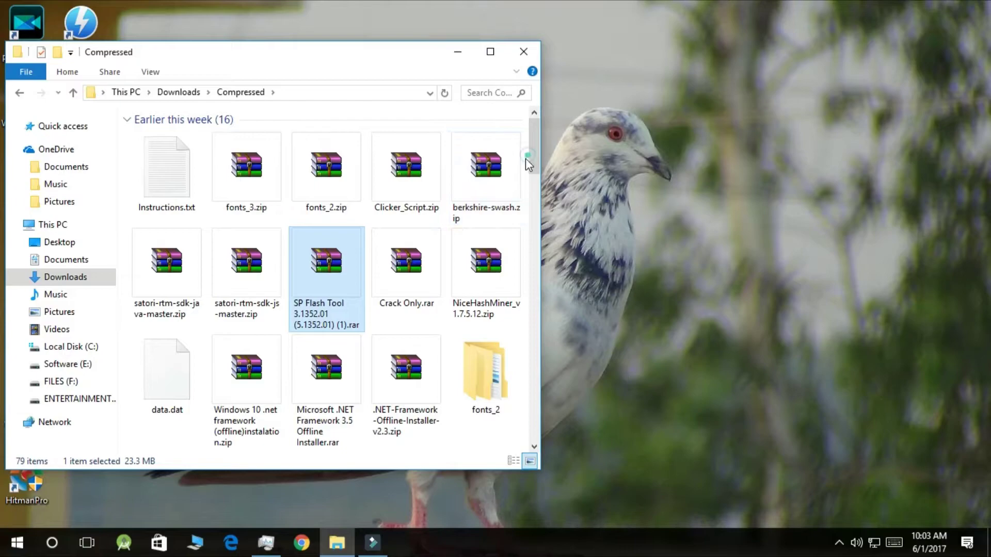
Step: Open the SP_Flash_Tool_v5.1352.01 folder and maximize the Explorer window
left_click(524, 163)
left_click_drag(535, 148, 533, 415)
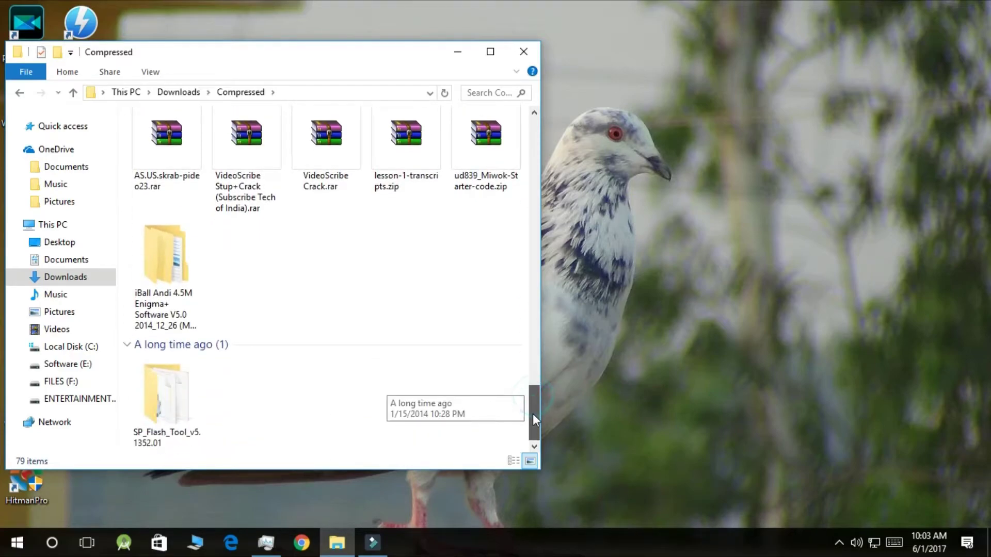
double_click(199, 425)
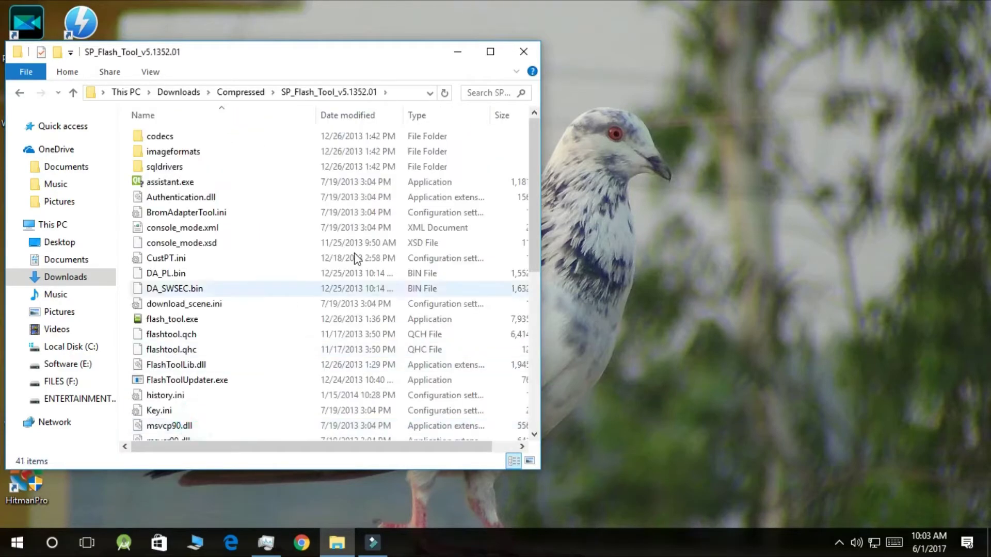
left_click(487, 52)
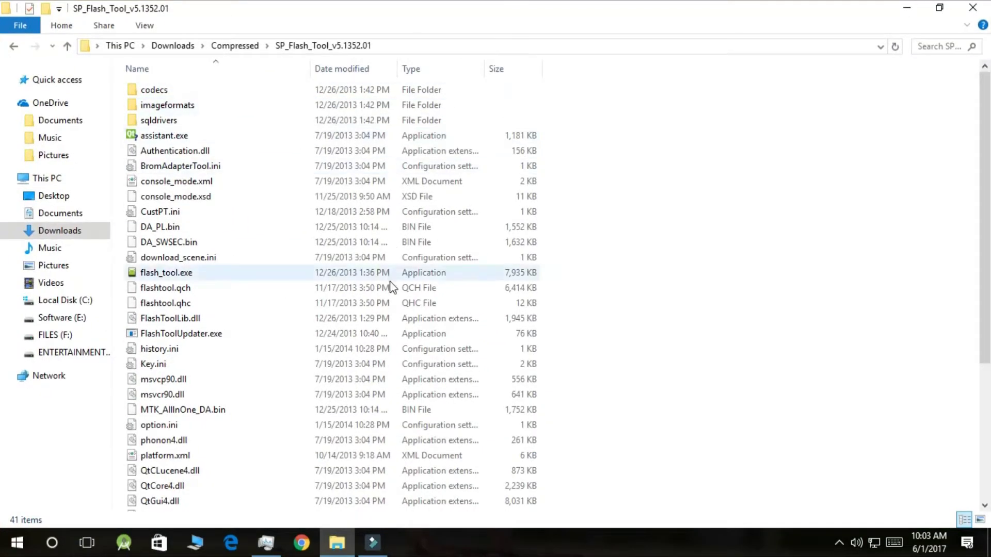
Step: Run flash_tool.exe as administrator
left_click(412, 272)
right_click(412, 272)
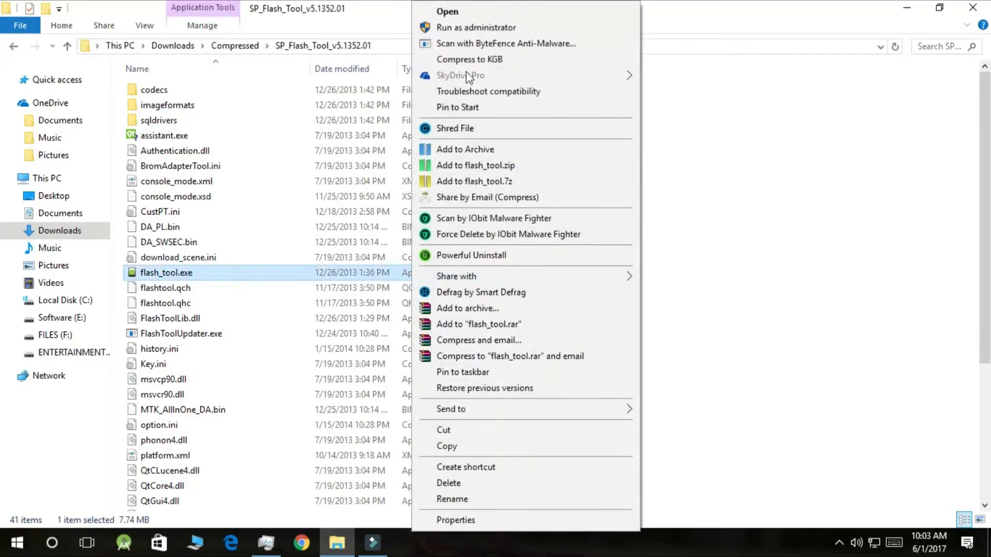
left_click(476, 30)
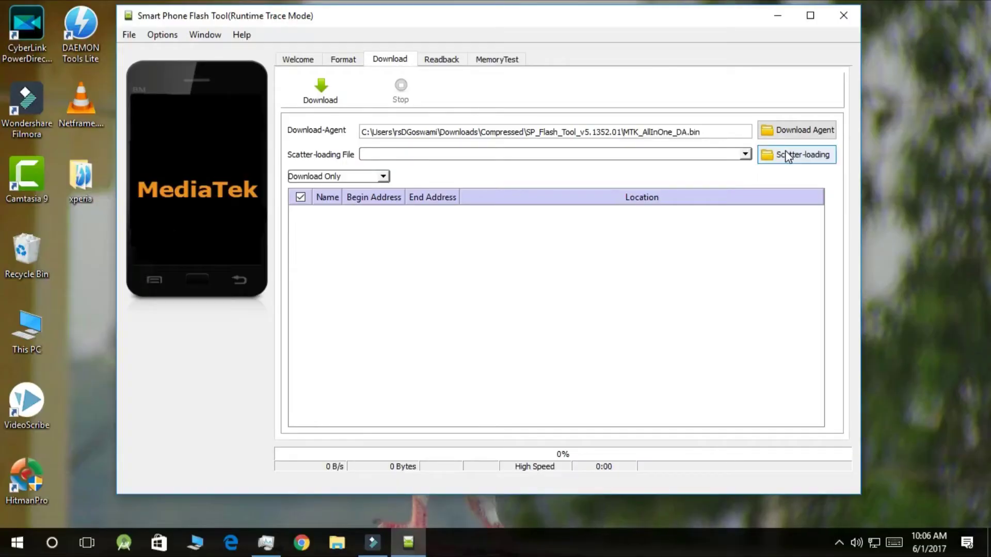
Step: Load MT6582_Android_scatter.txt from Compressed\iBall Andi 4.5M Enigma+\Firmware as the scatter file
left_click(783, 155)
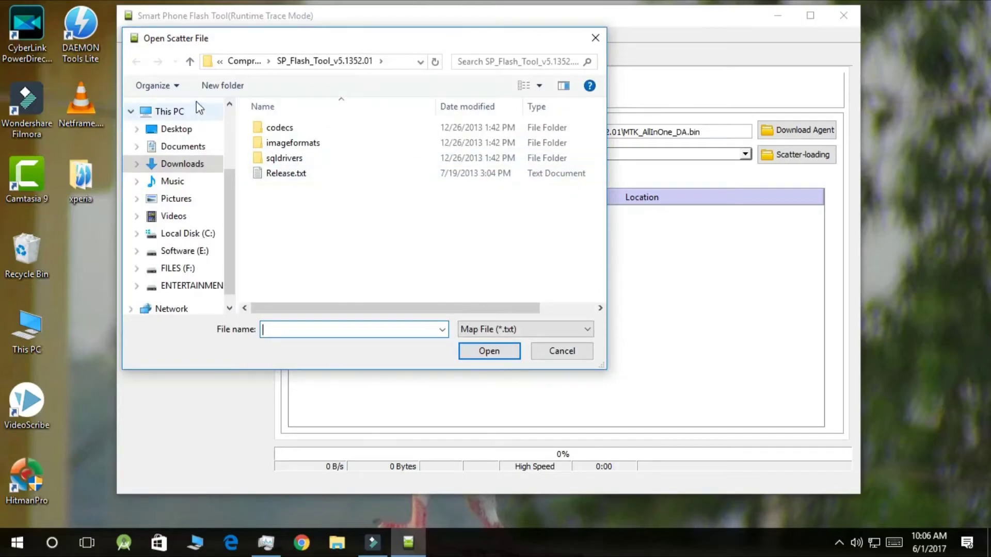
double_click(185, 64)
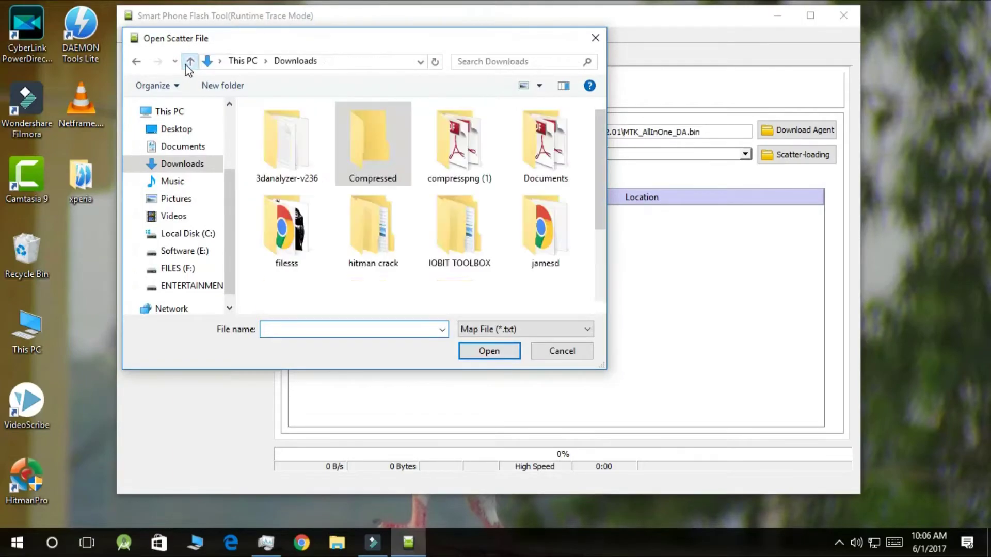
double_click(341, 157)
double_click(371, 100)
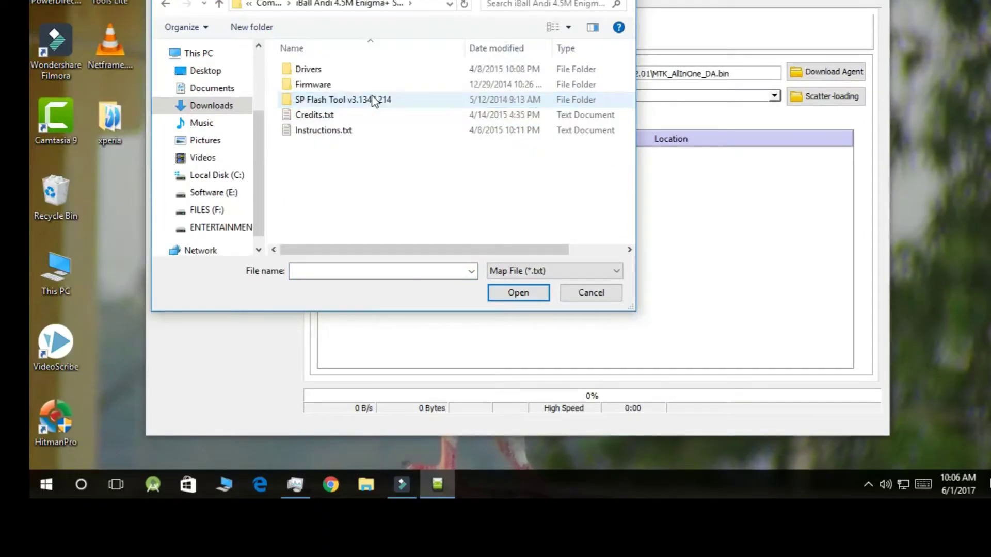
double_click(395, 84)
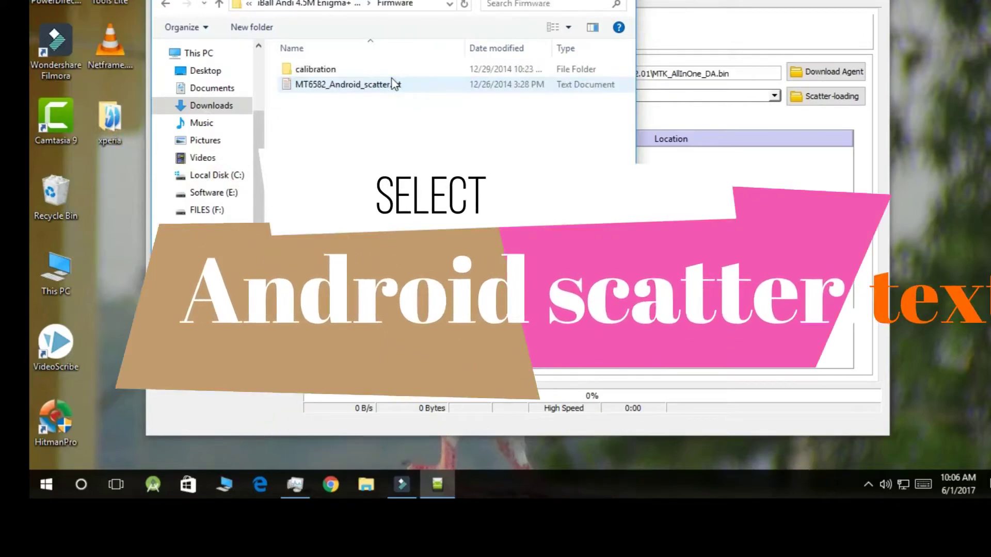
left_click(397, 86)
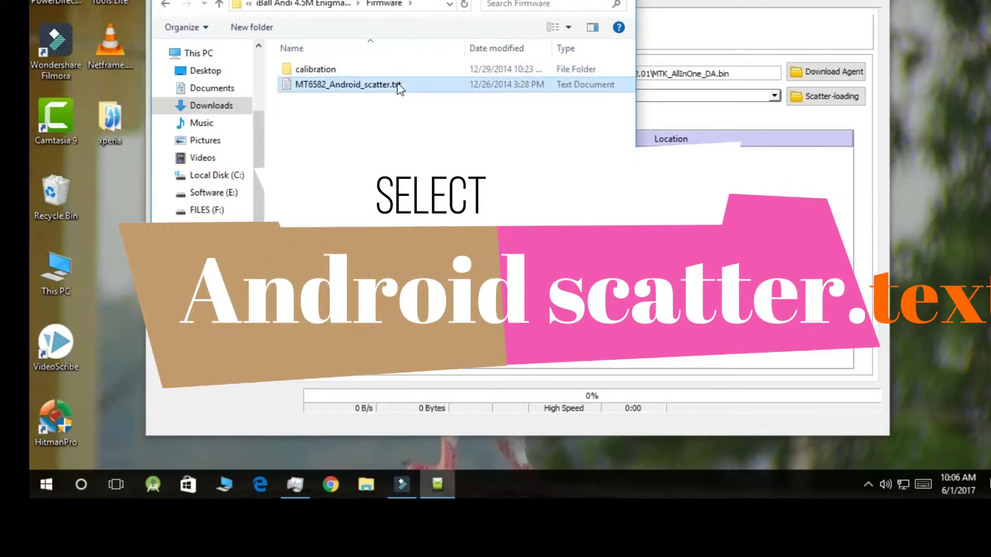
left_click(219, 4)
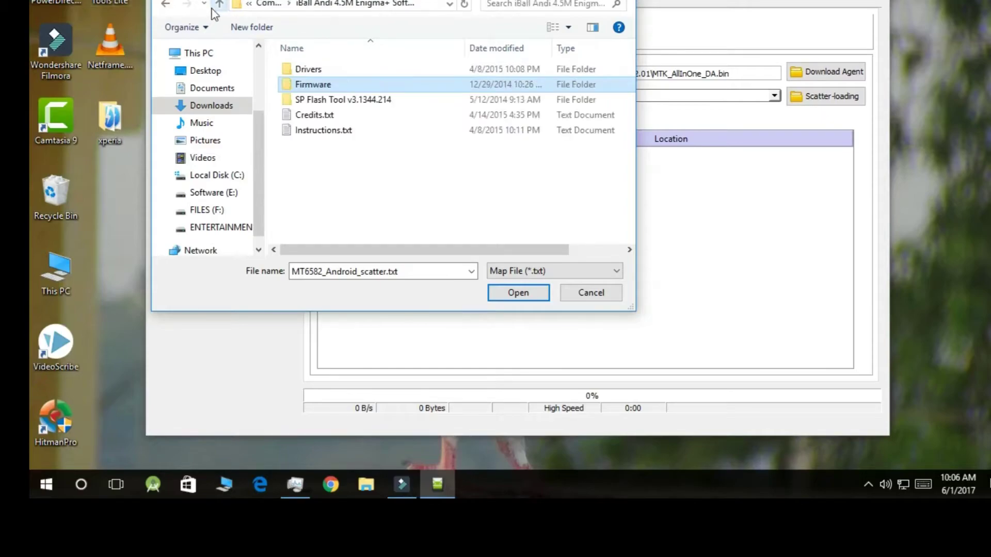
double_click(328, 84)
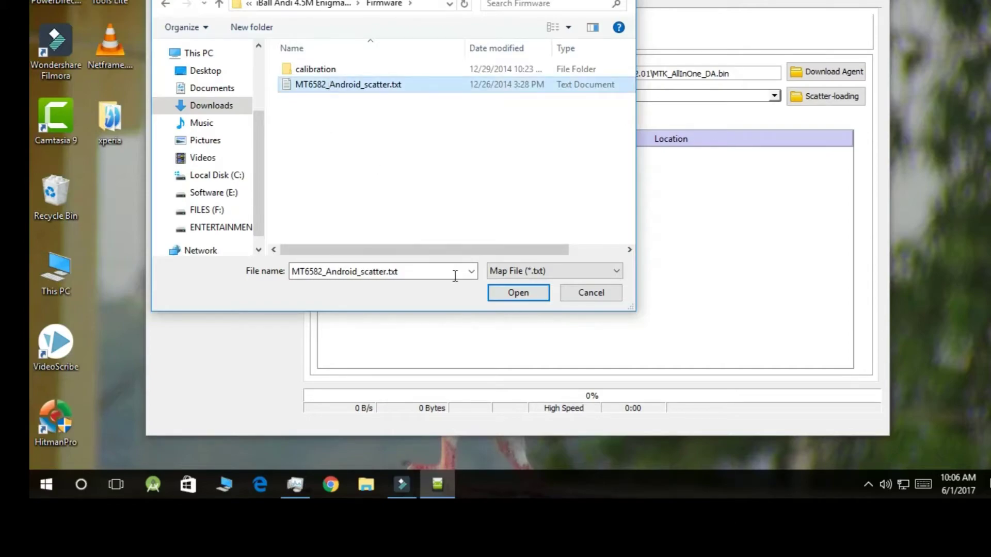
left_click(512, 290)
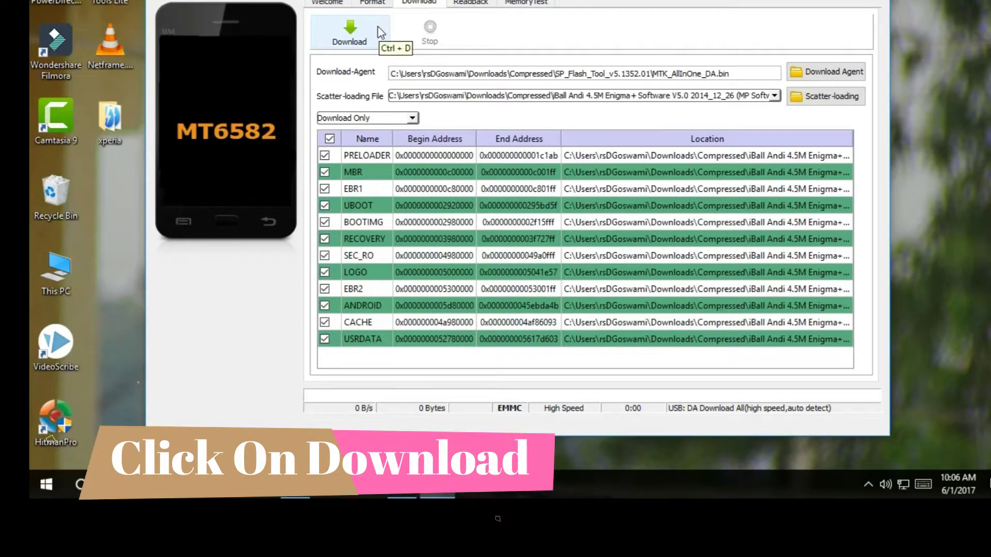
Step: Start the firmware download to the connected MT6582 phone
left_click(380, 32)
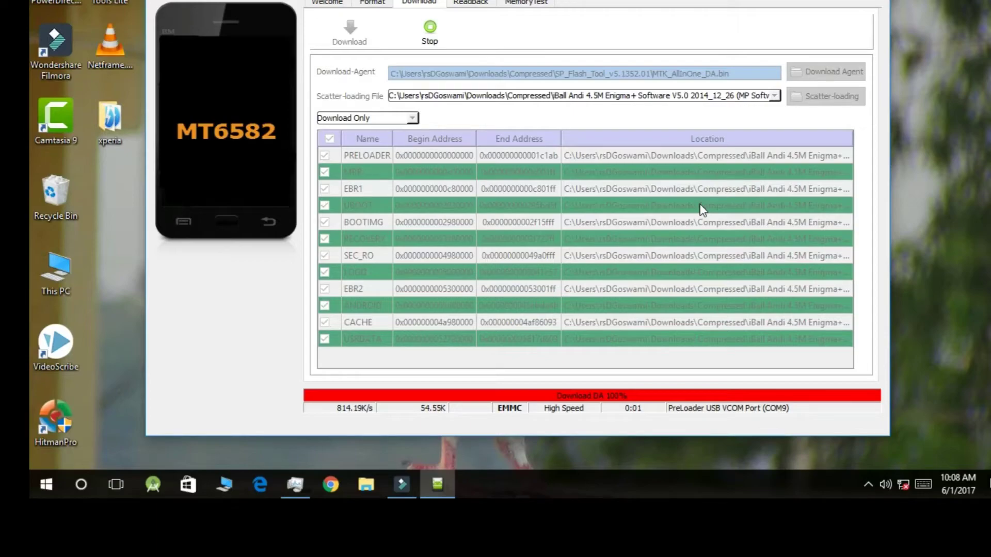